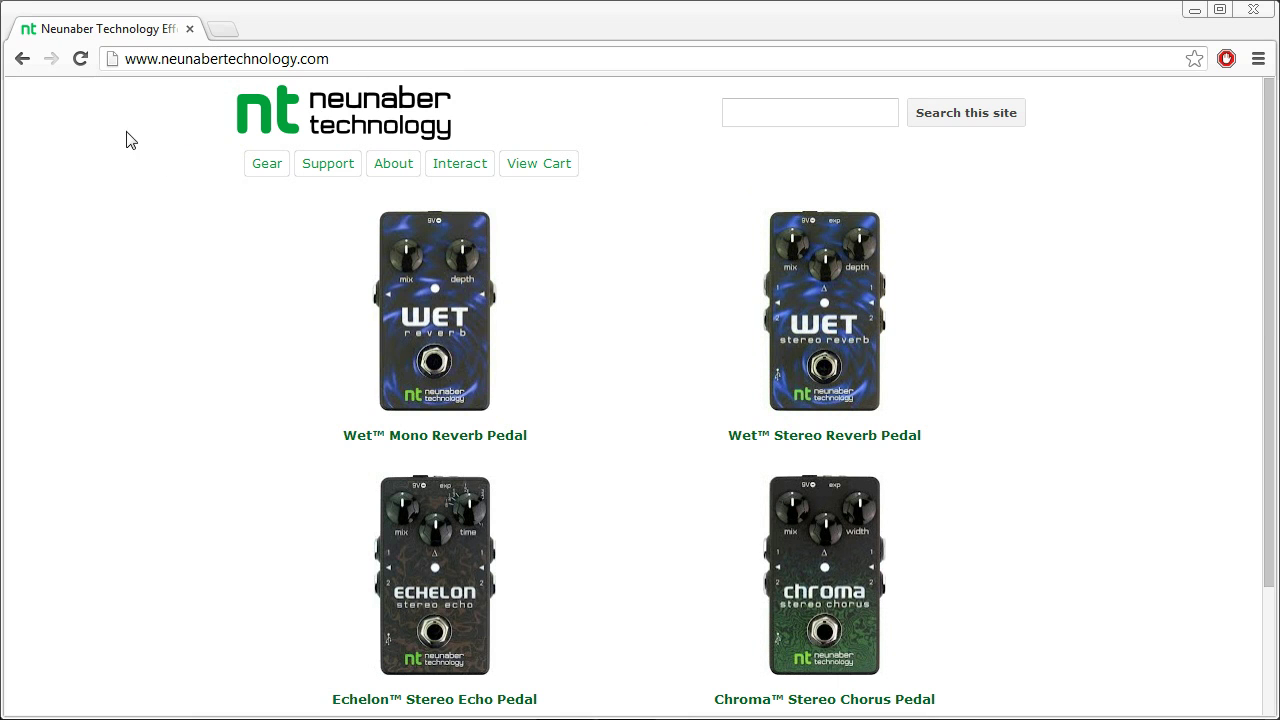
# Go to the Pedal Customizer Software page from the Gear menu and scroll to its download.
pyautogui.moveTo(267, 168)
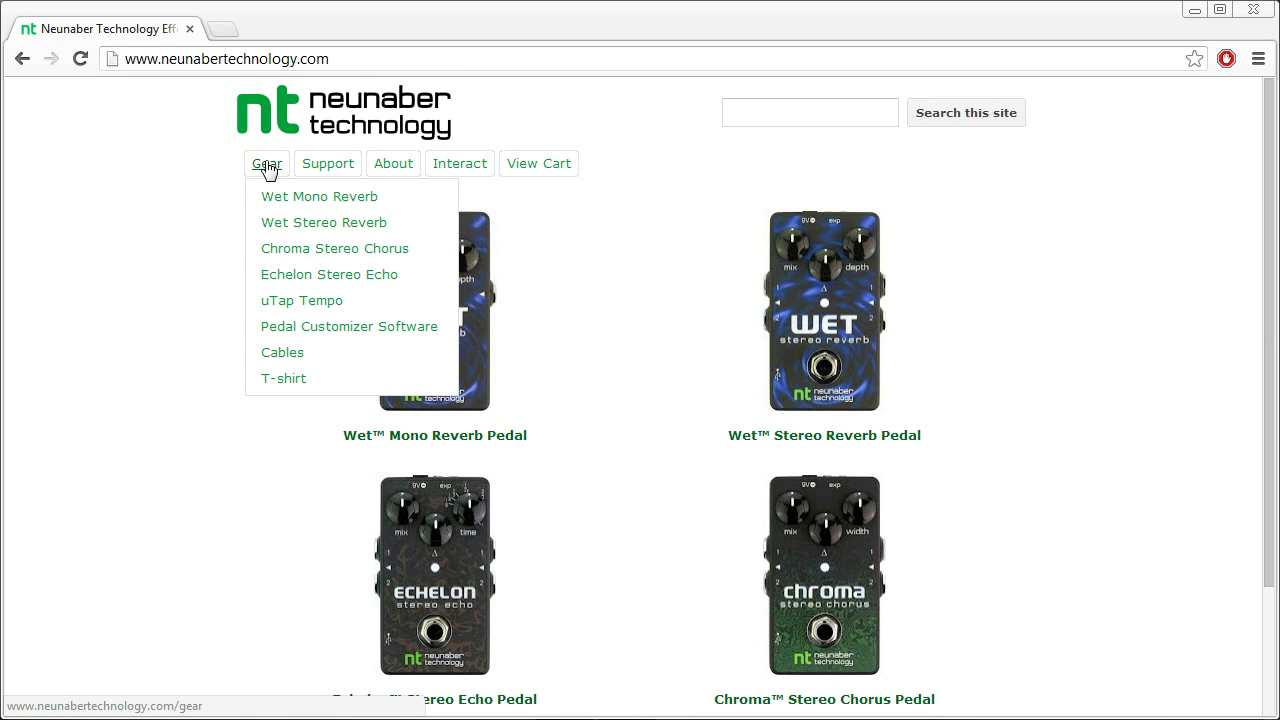
pyautogui.click(279, 328)
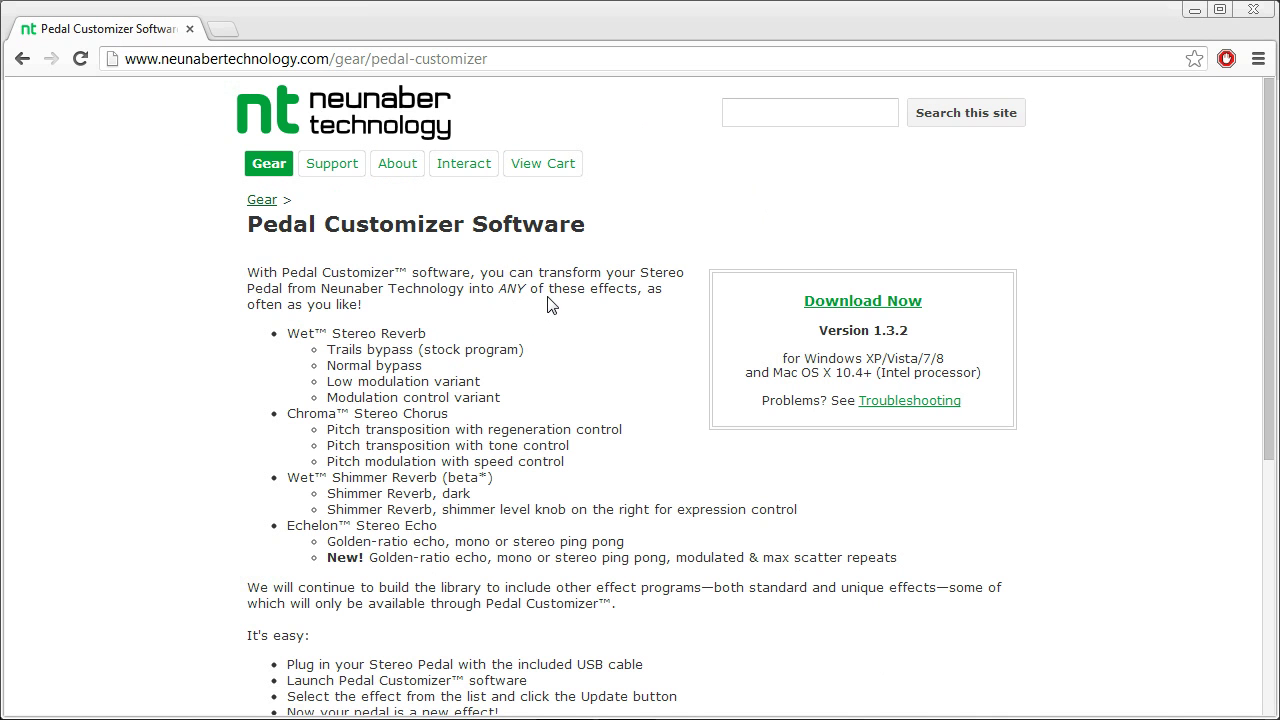
pyautogui.scroll(-1, 548, 305)
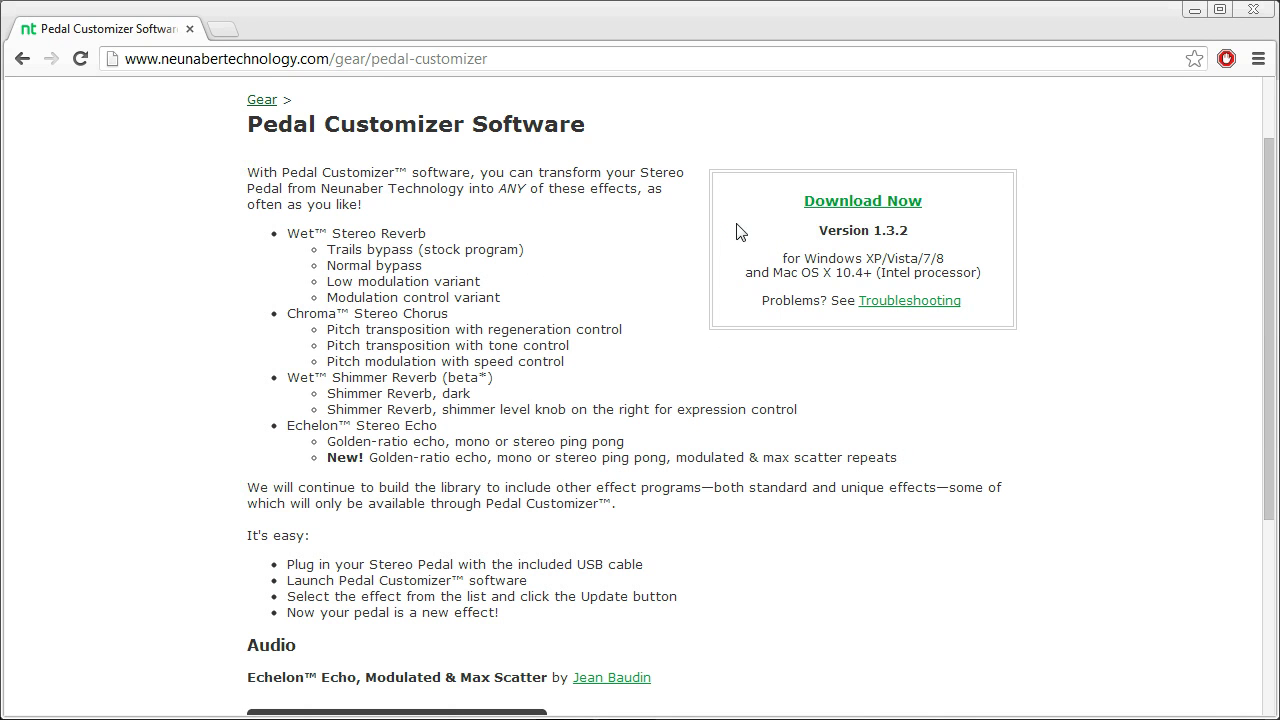
pyautogui.click(874, 203)
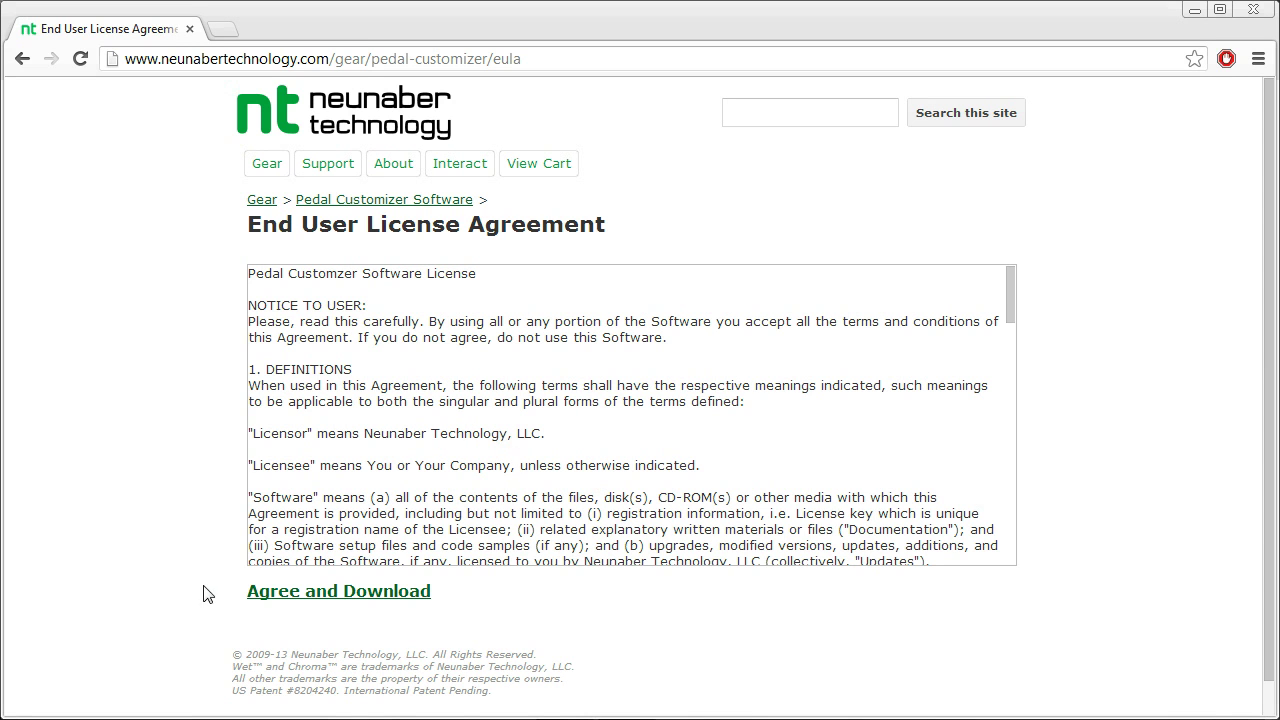
# Agree to the licence and download Pedal Customizer 1.3.2 for Windows XP/Vista/7/8.
pyautogui.click(308, 592)
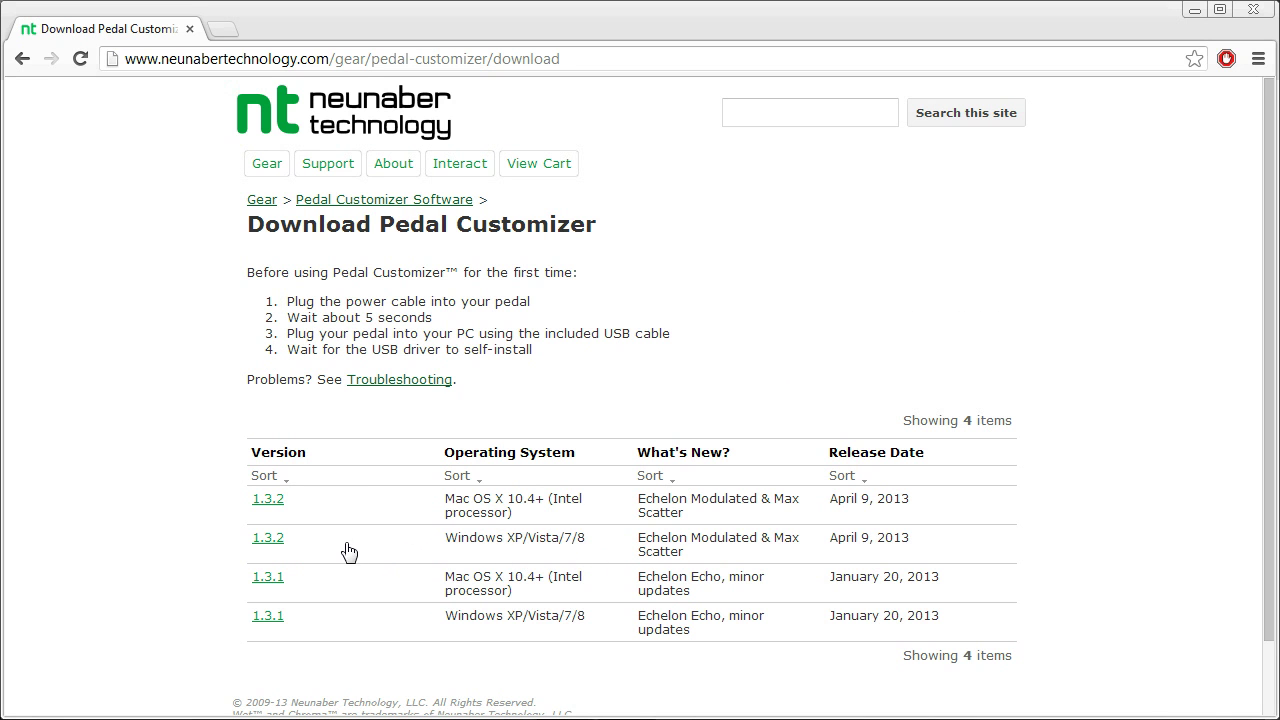
pyautogui.click(268, 538)
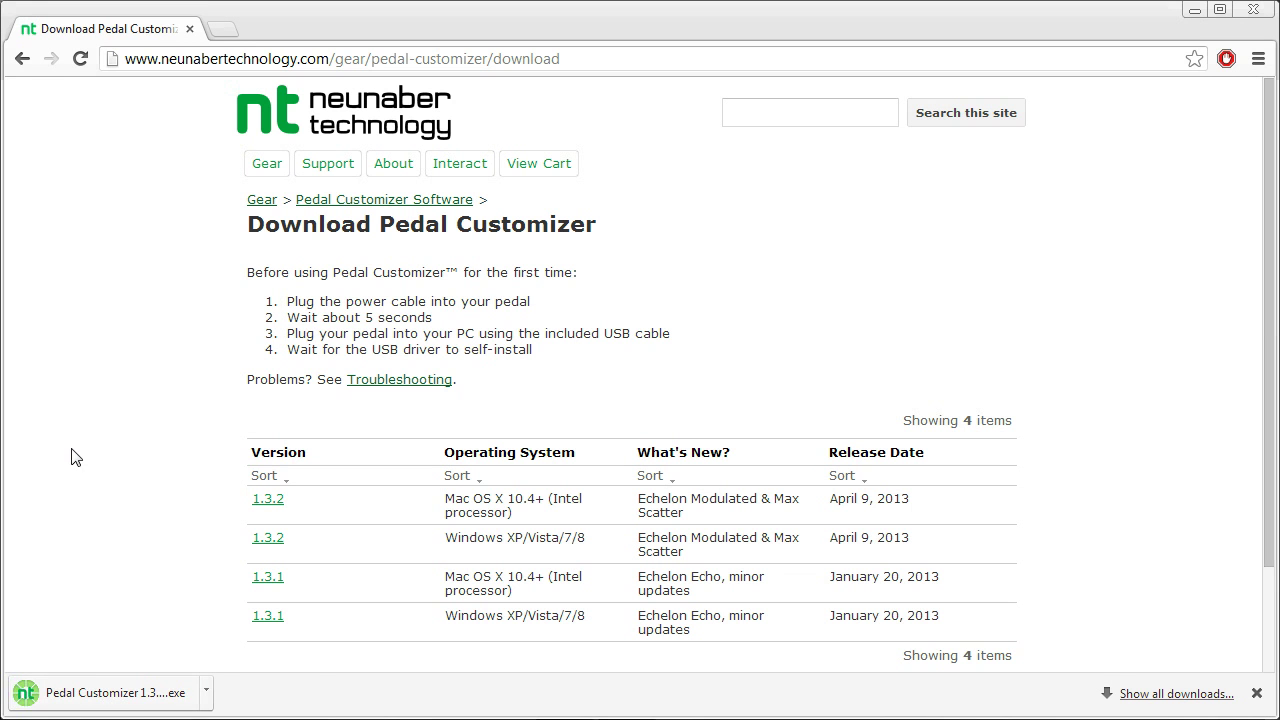
# Run the downloaded installer, accepting the licence and default Start Menu folder, with launch-after-setup unchecked.
pyautogui.click(128, 700)
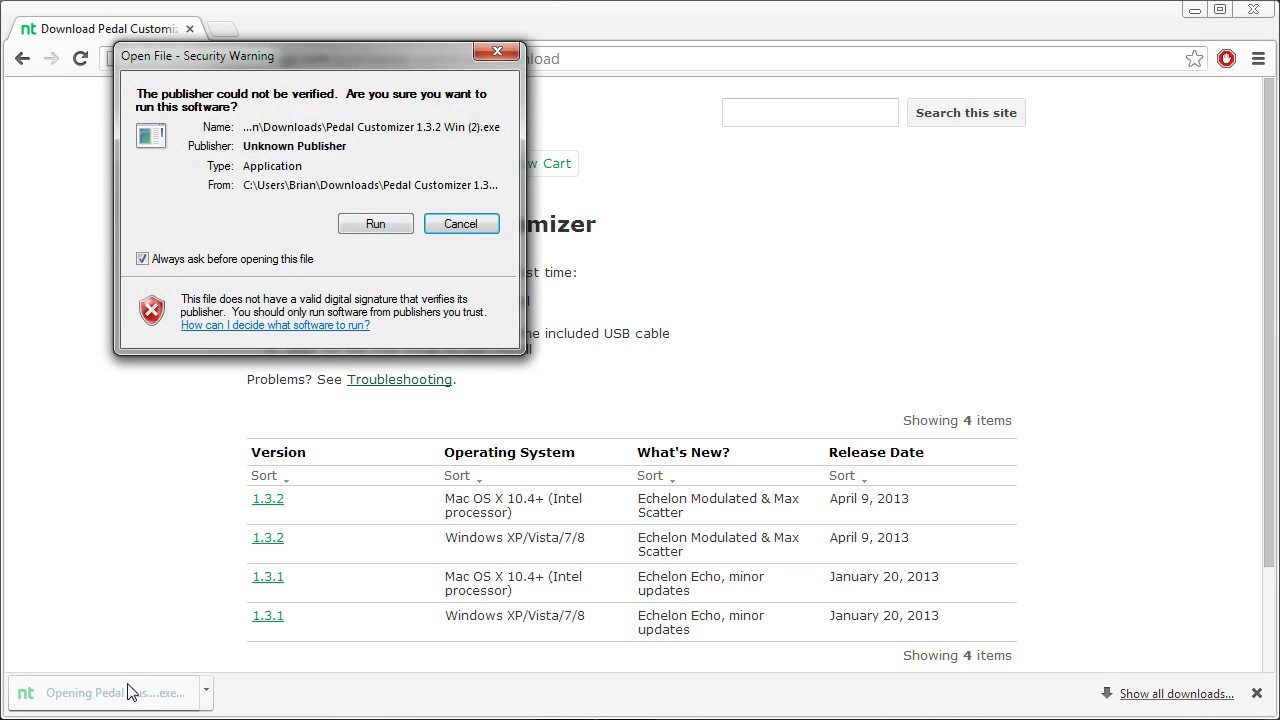
pyautogui.click(366, 224)
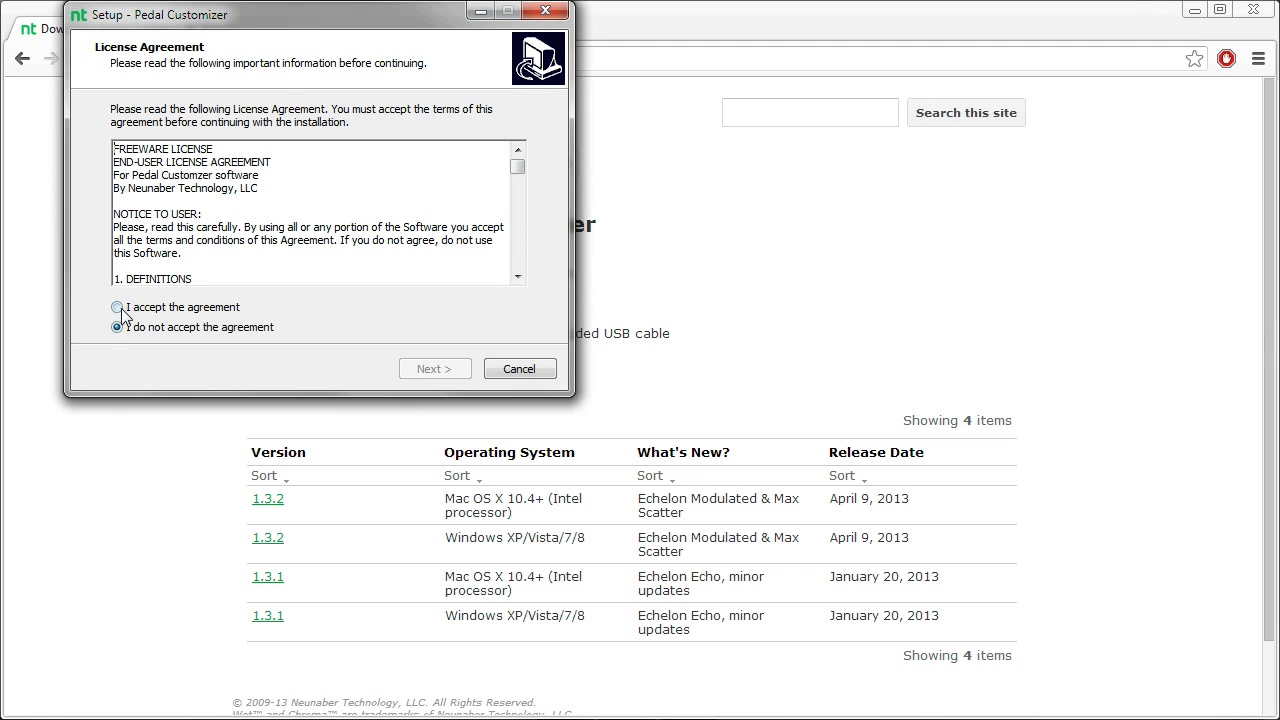
pyautogui.click(118, 307)
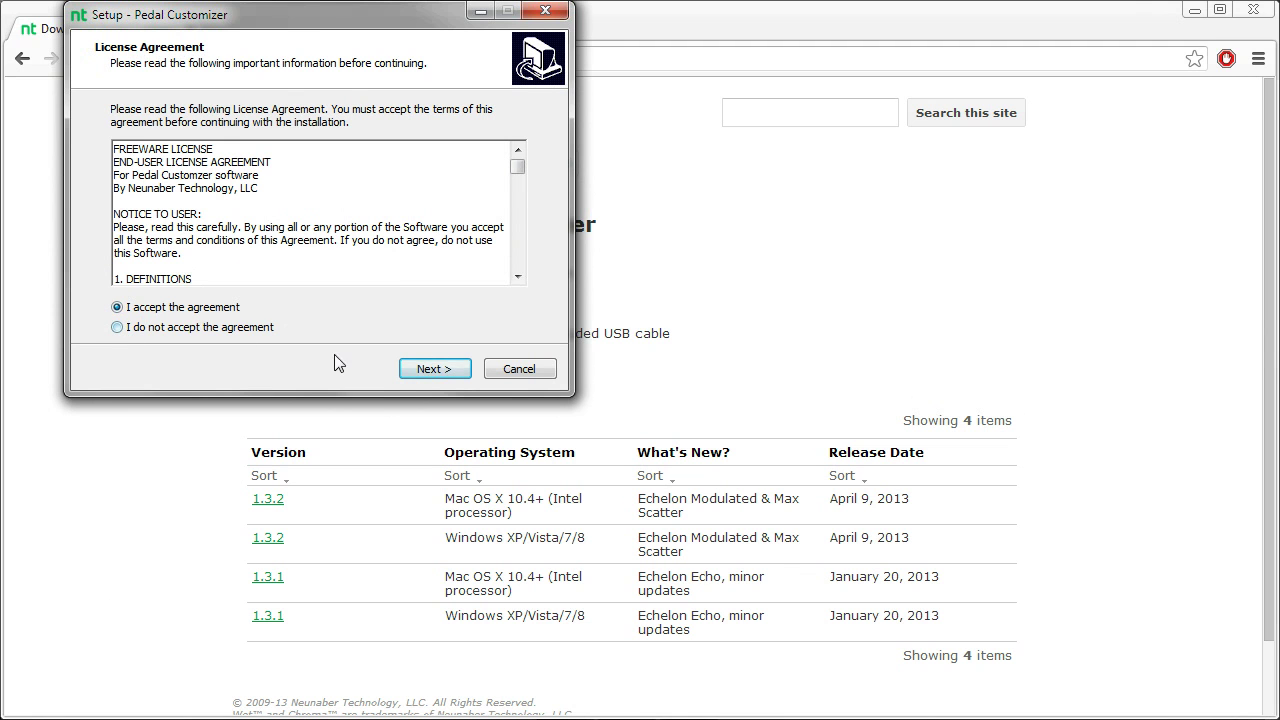
pyautogui.click(429, 368)
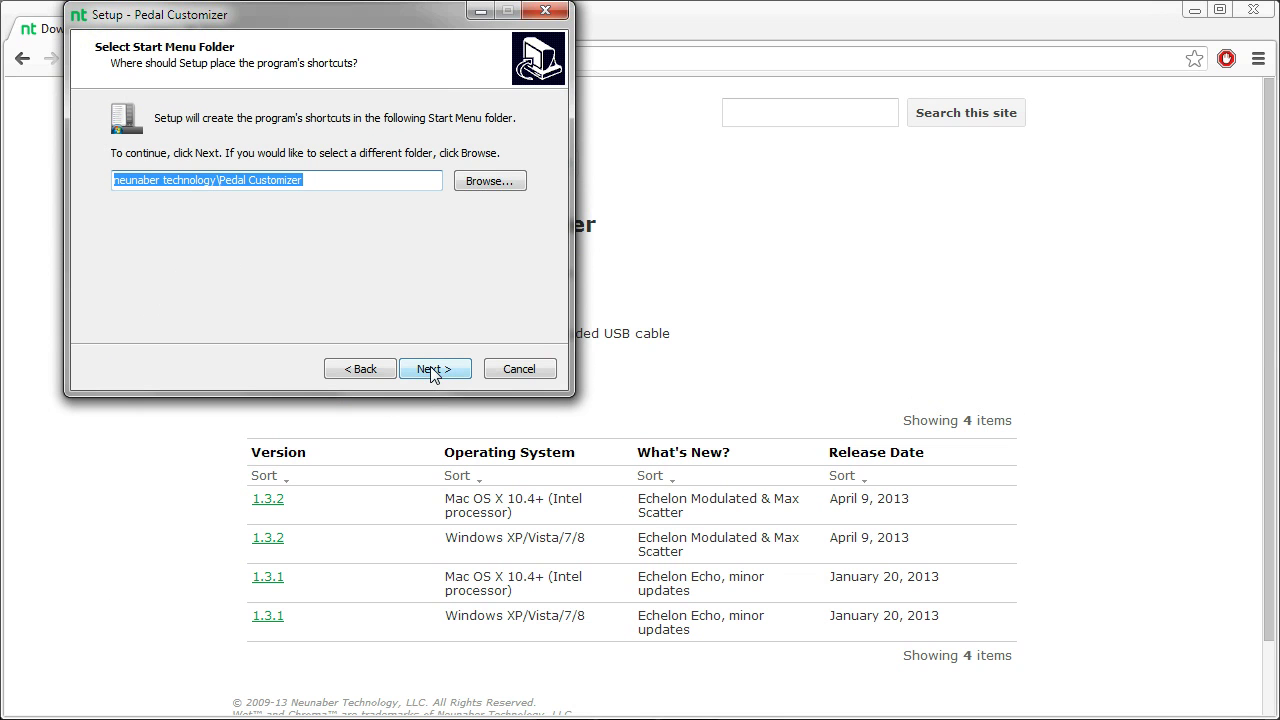
pyautogui.click(432, 370)
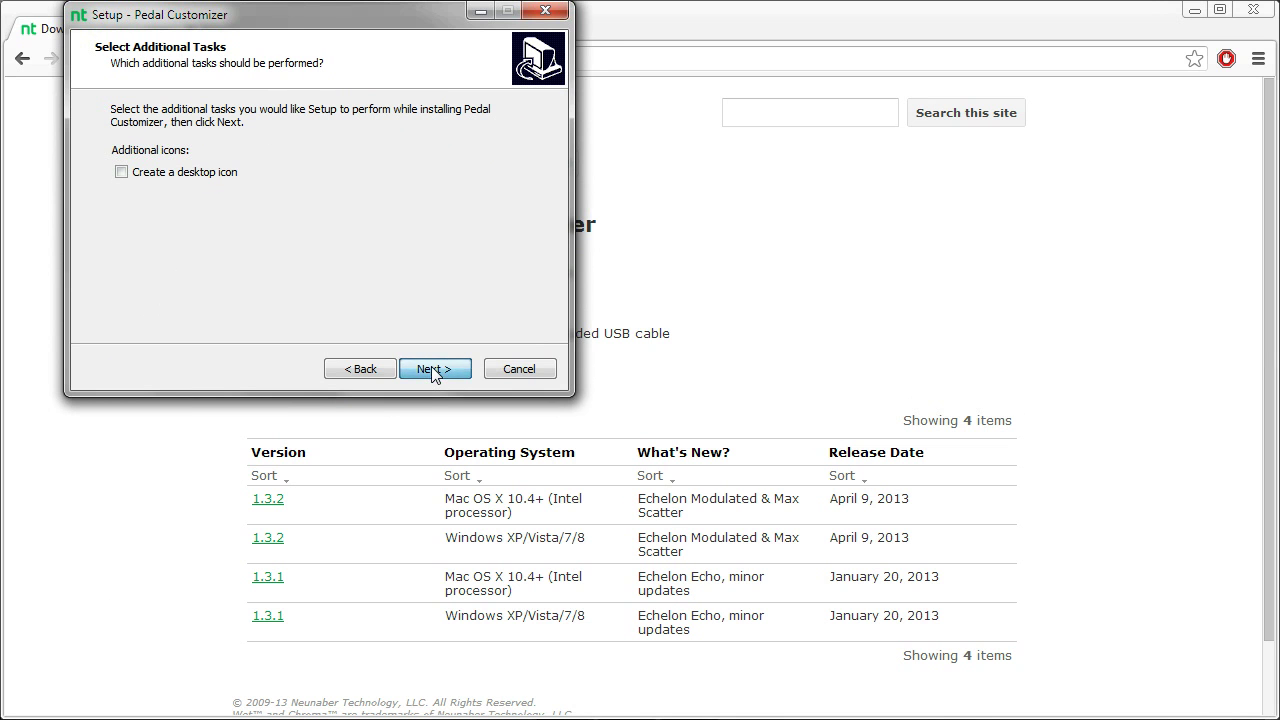
pyautogui.click(432, 370)
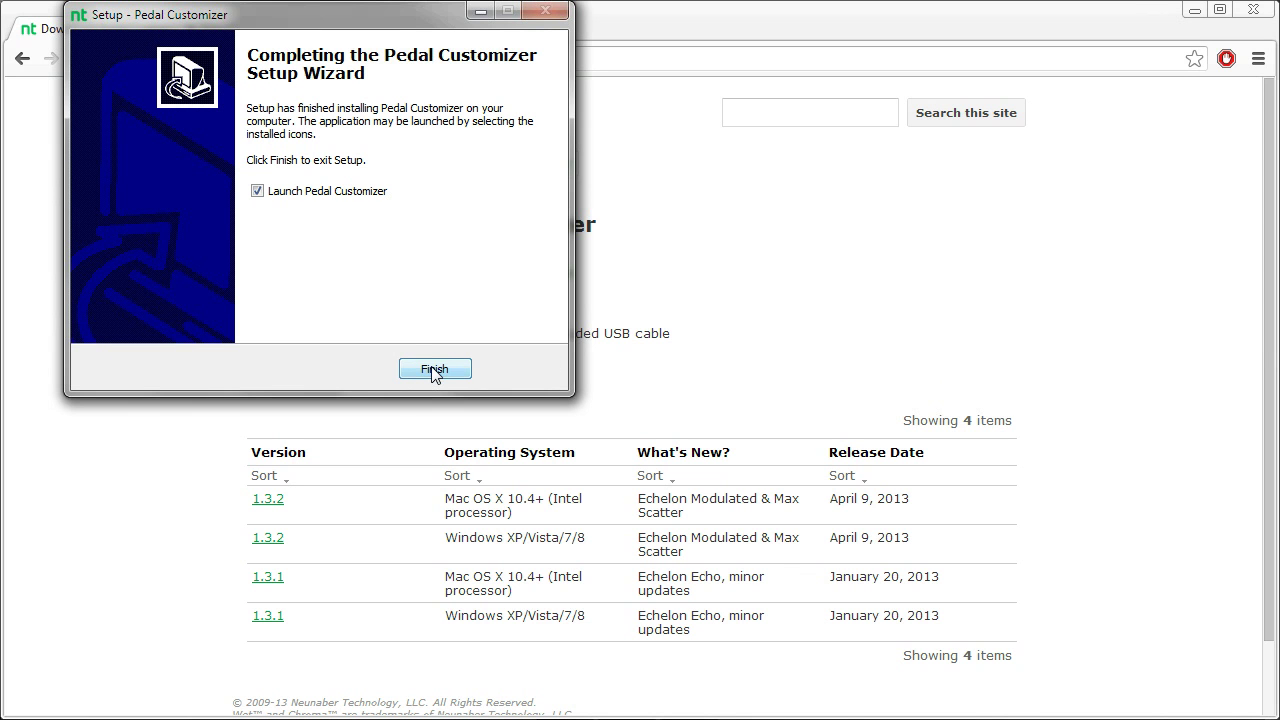
pyautogui.click(258, 191)
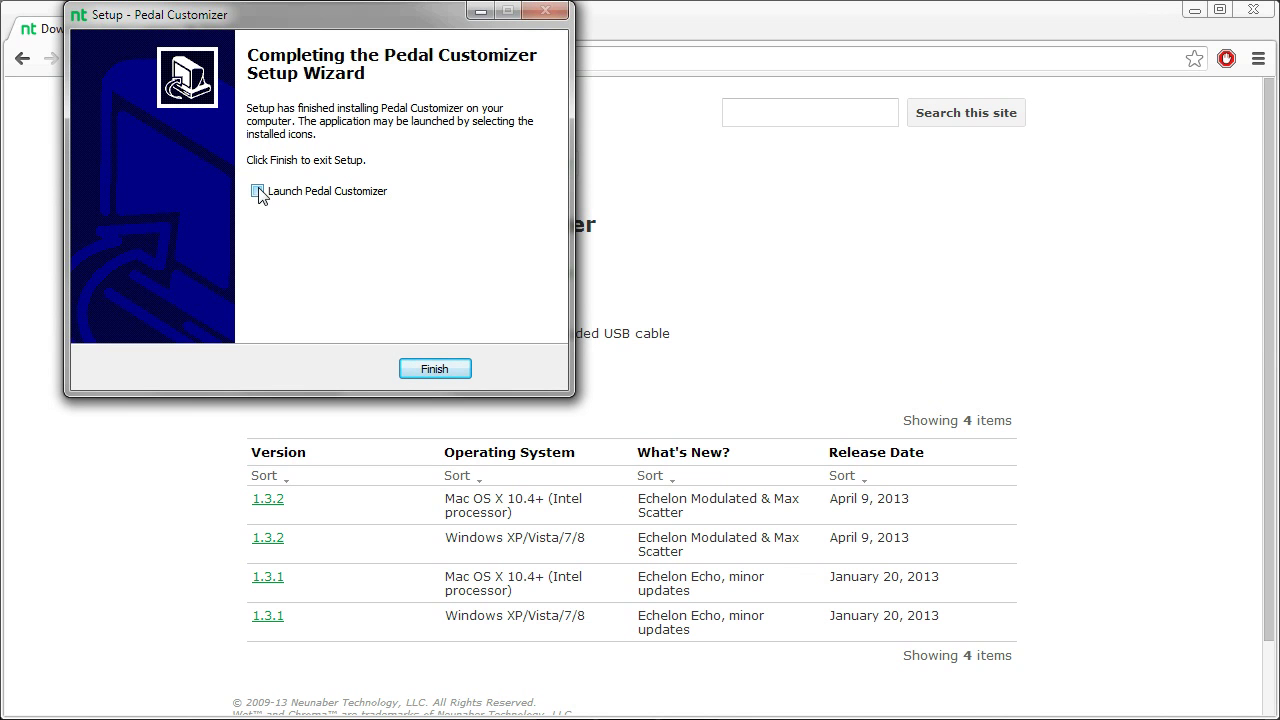
# Finish setup, let the pedal's USB Input Device driver install, then close its status window.
pyautogui.click(434, 370)
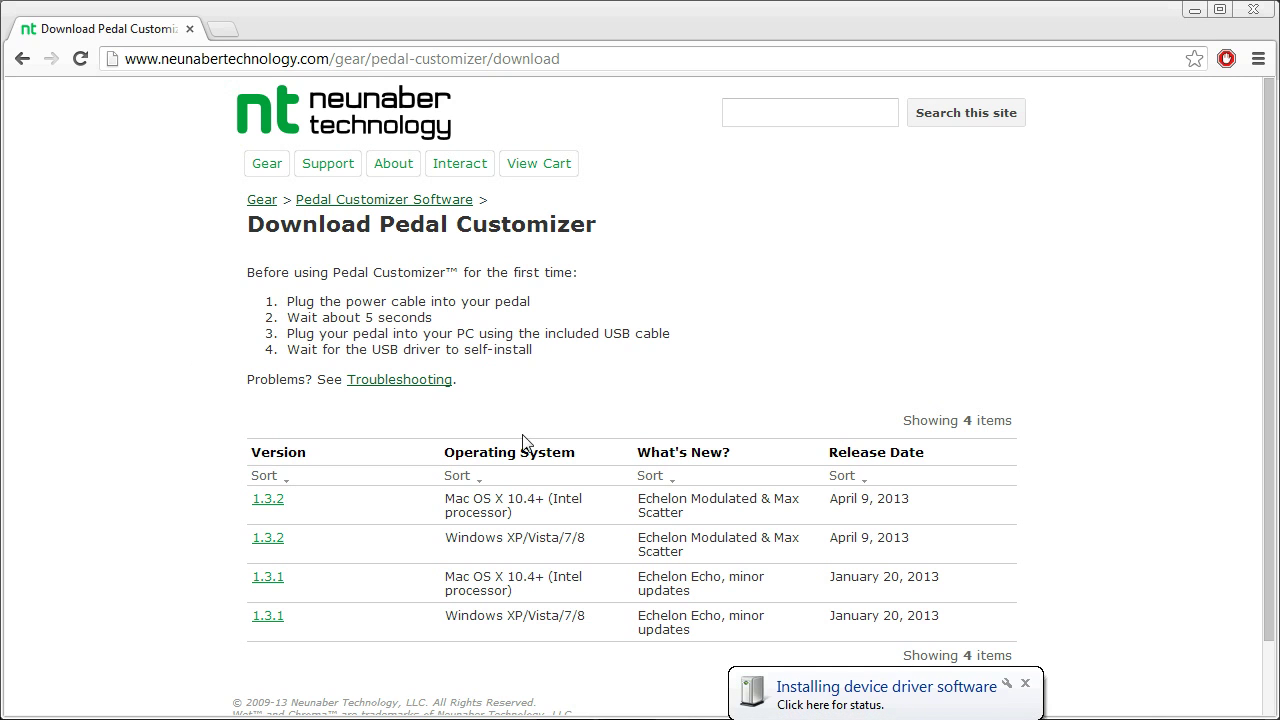
pyautogui.click(858, 702)
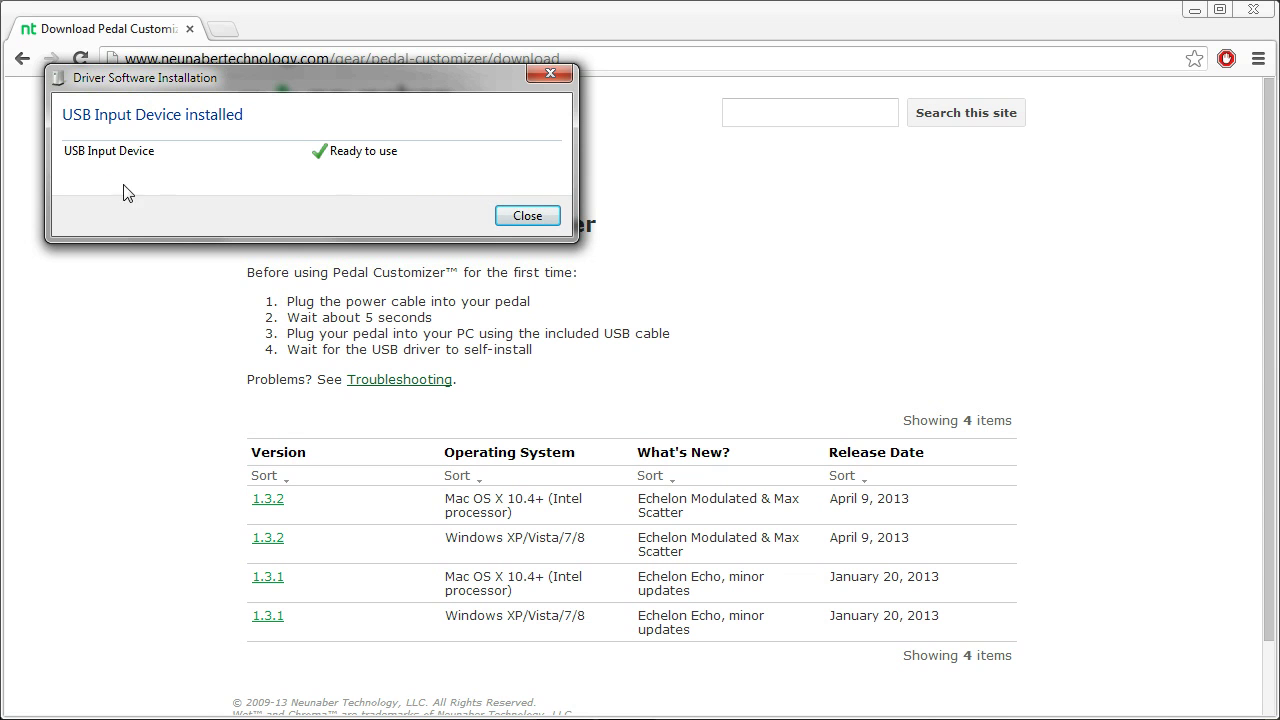
pyautogui.click(530, 219)
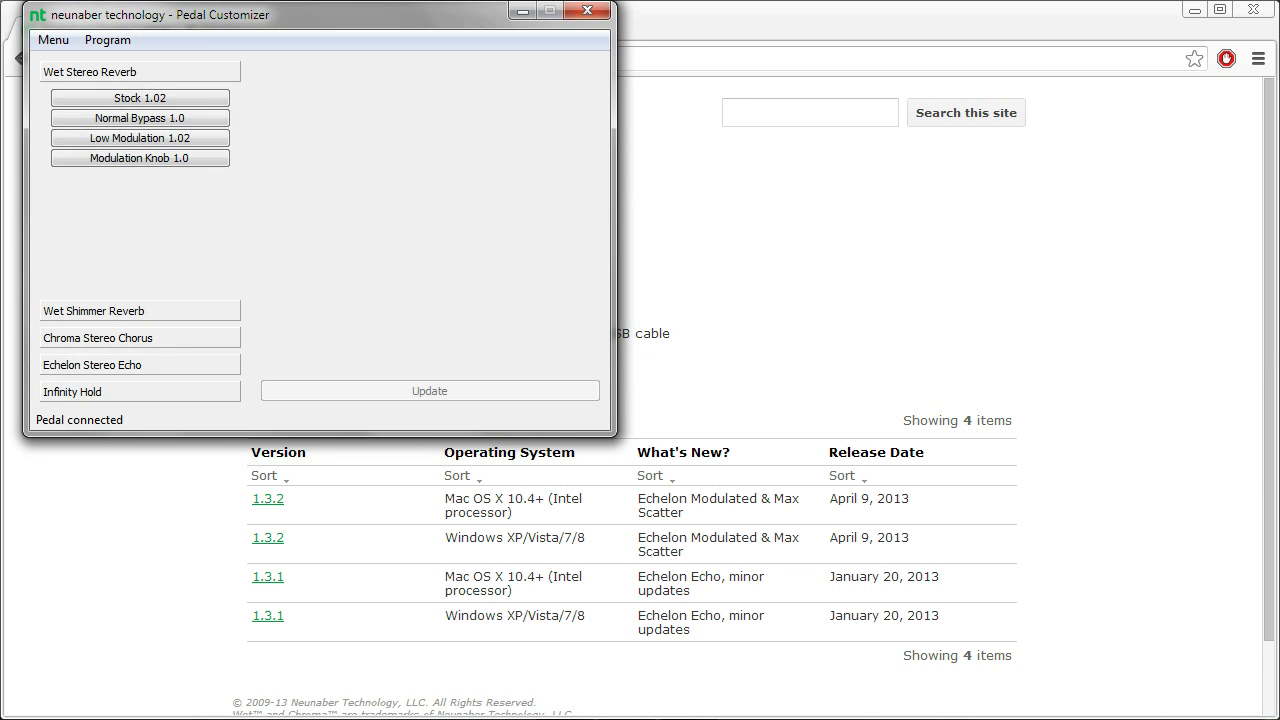
# Move the Pedal Customizer window slightly lower and minimise the browser behind it.
pyautogui.moveTo(90, 14); pyautogui.dragTo(92, 43)
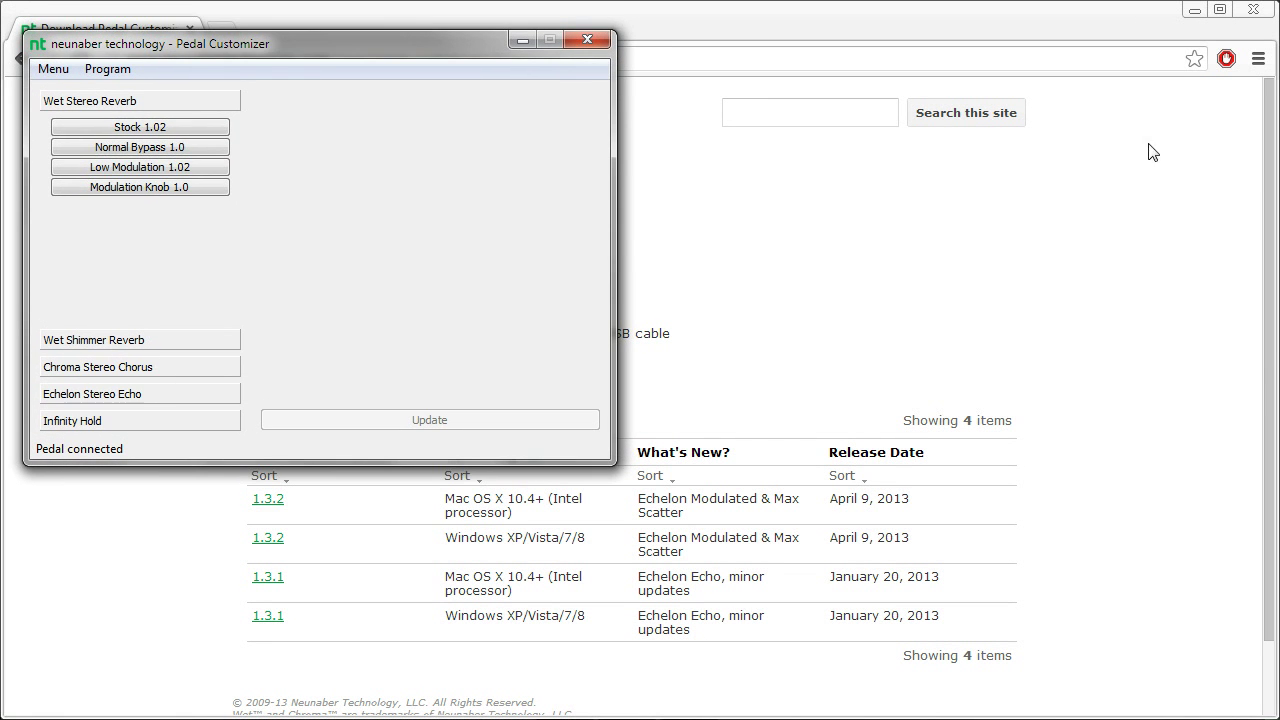
pyautogui.click(1194, 10)
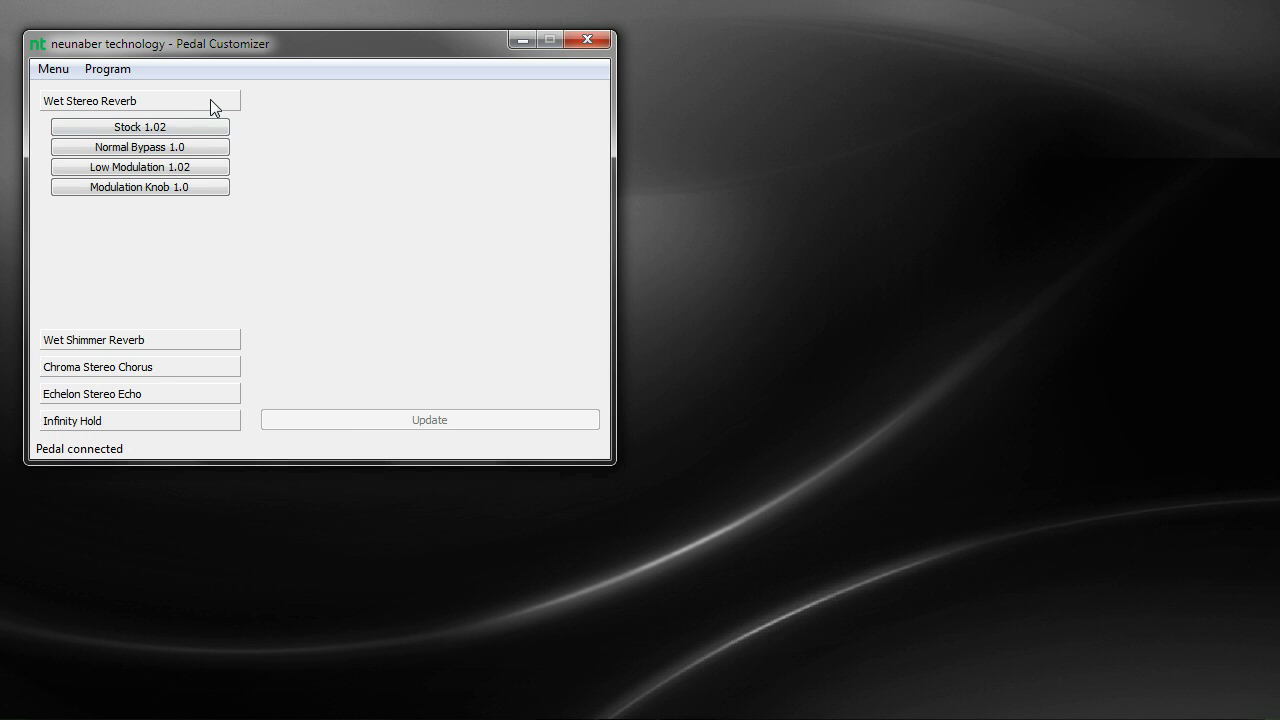
# Browse the Wet Shimmer, Chroma and Echelon program lists, then choose Wet Stereo Reverb Stock 1.02.
pyautogui.click(157, 126)
pyautogui.click(140, 341)
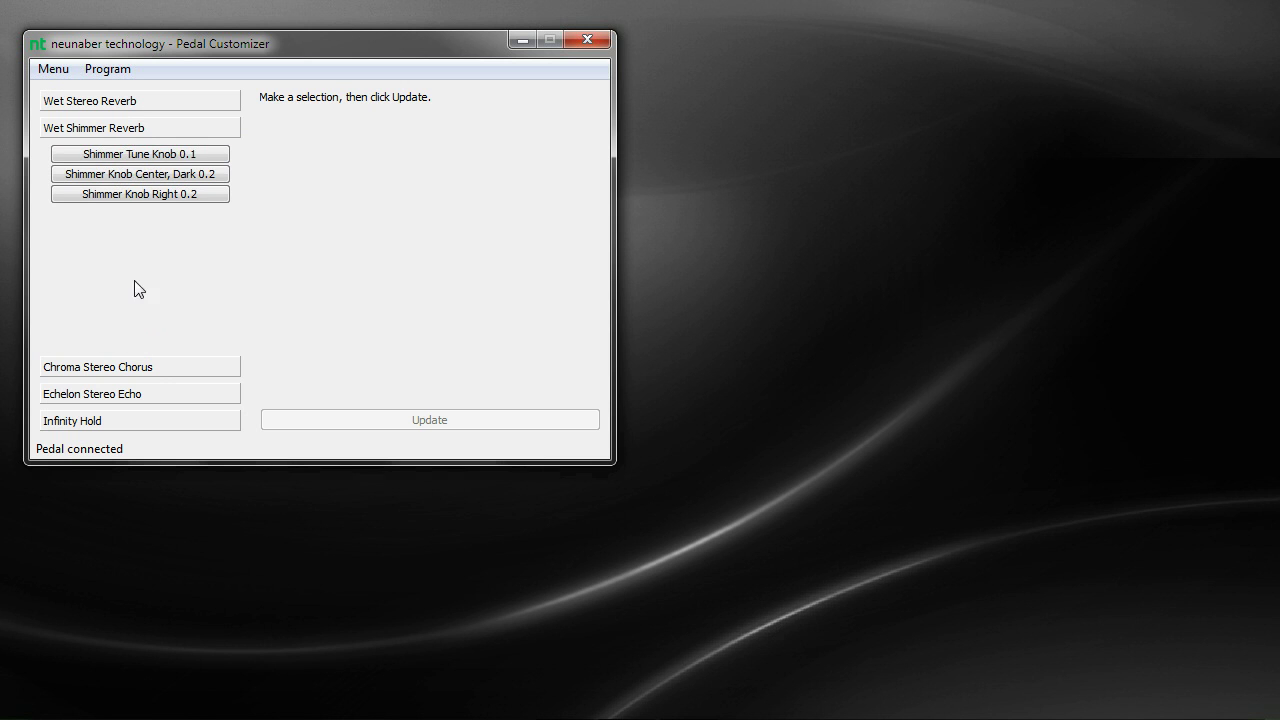
pyautogui.click(142, 368)
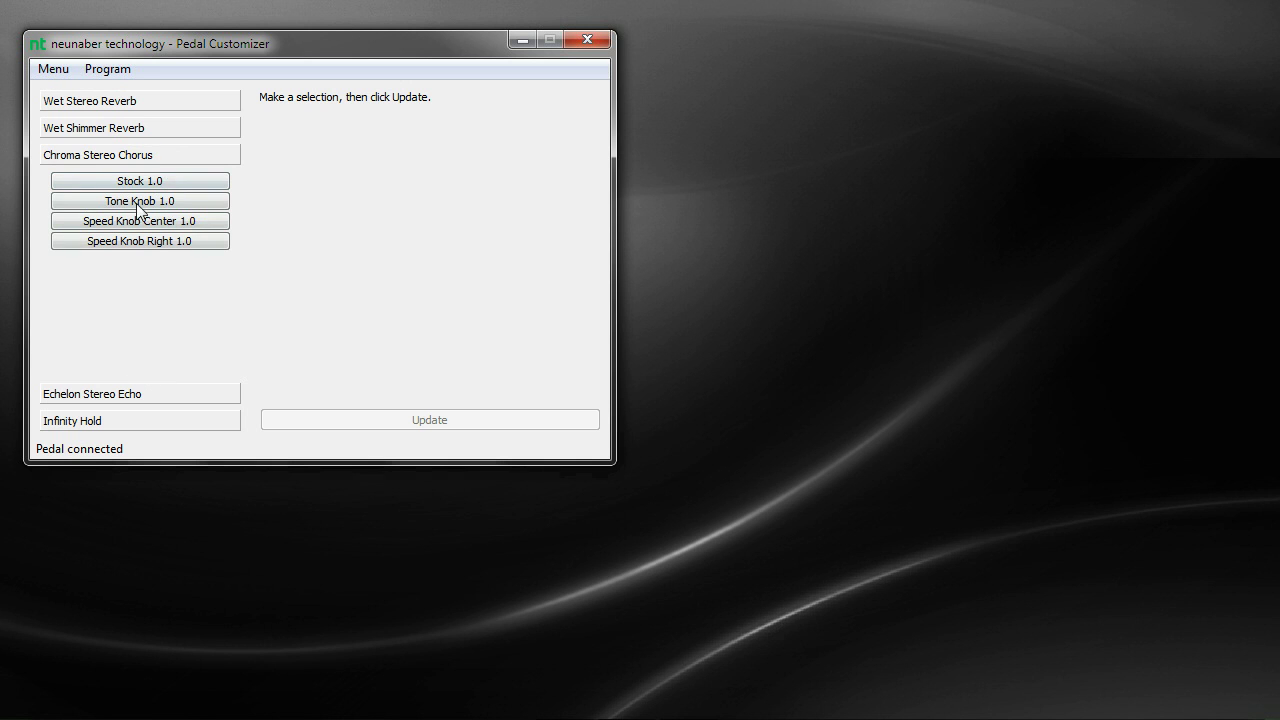
pyautogui.click(130, 396)
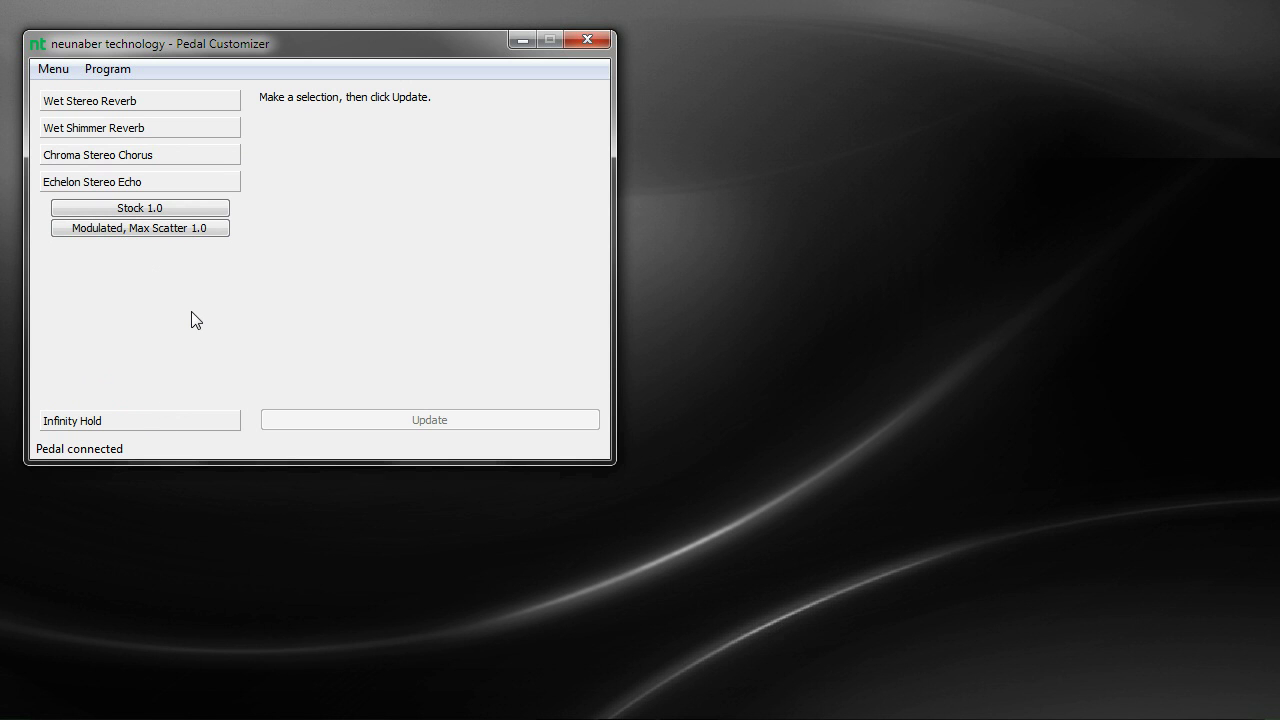
pyautogui.click(116, 104)
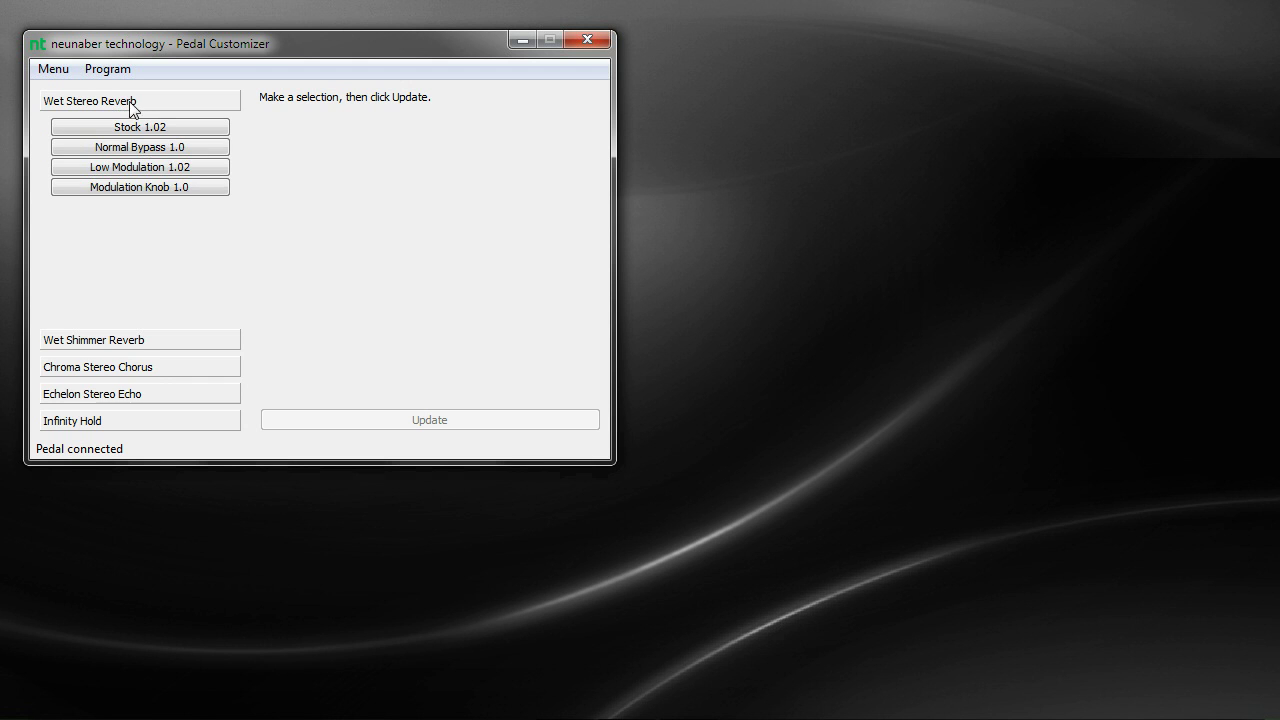
pyautogui.click(150, 129)
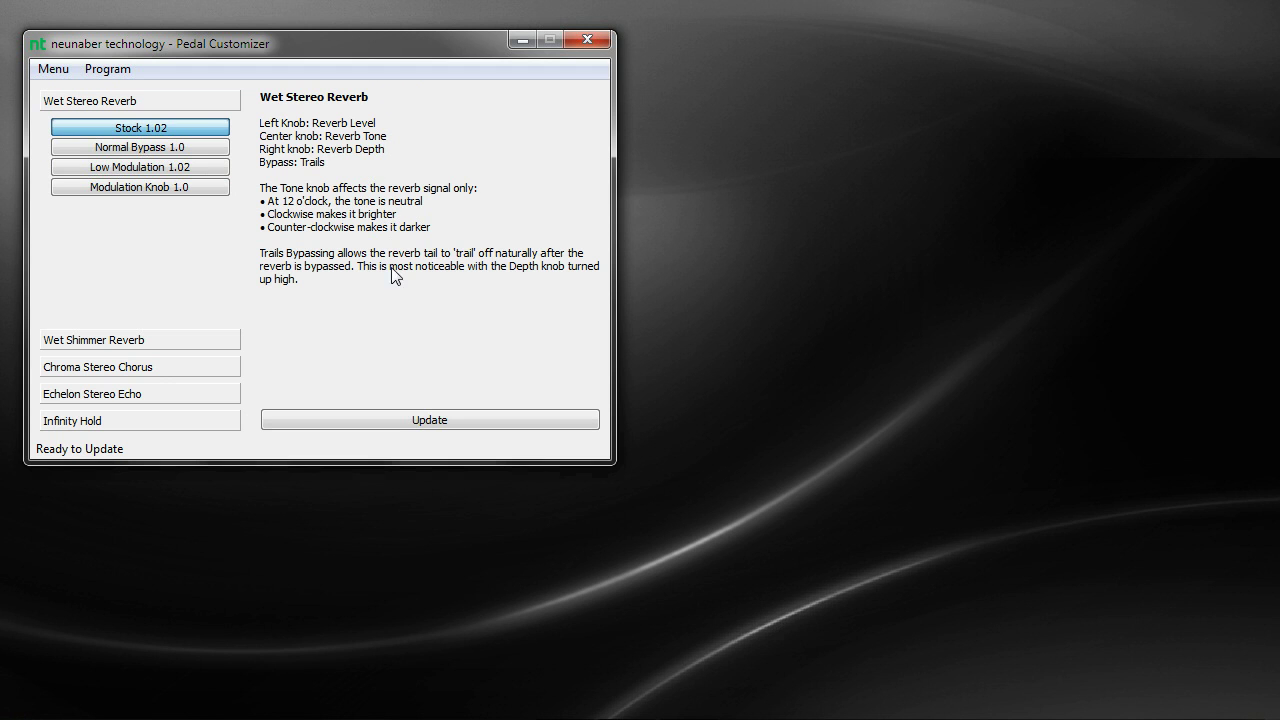
pyautogui.click(185, 150)
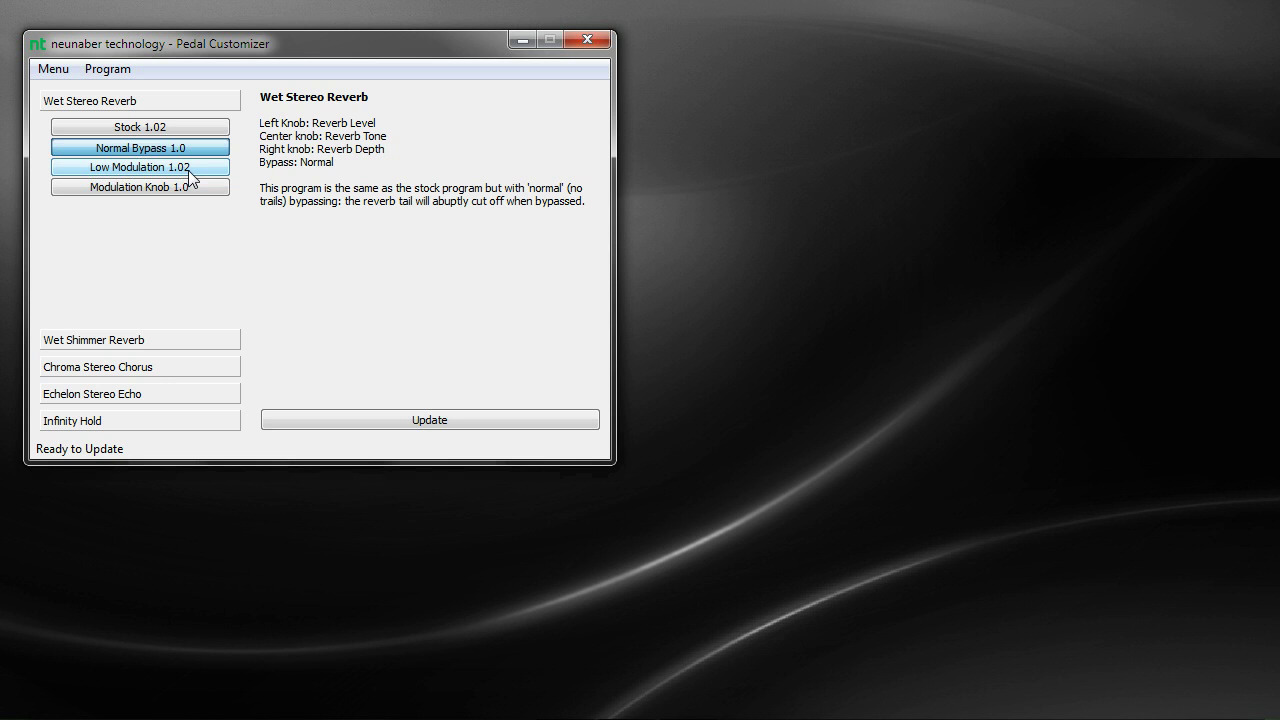
pyautogui.click(150, 128)
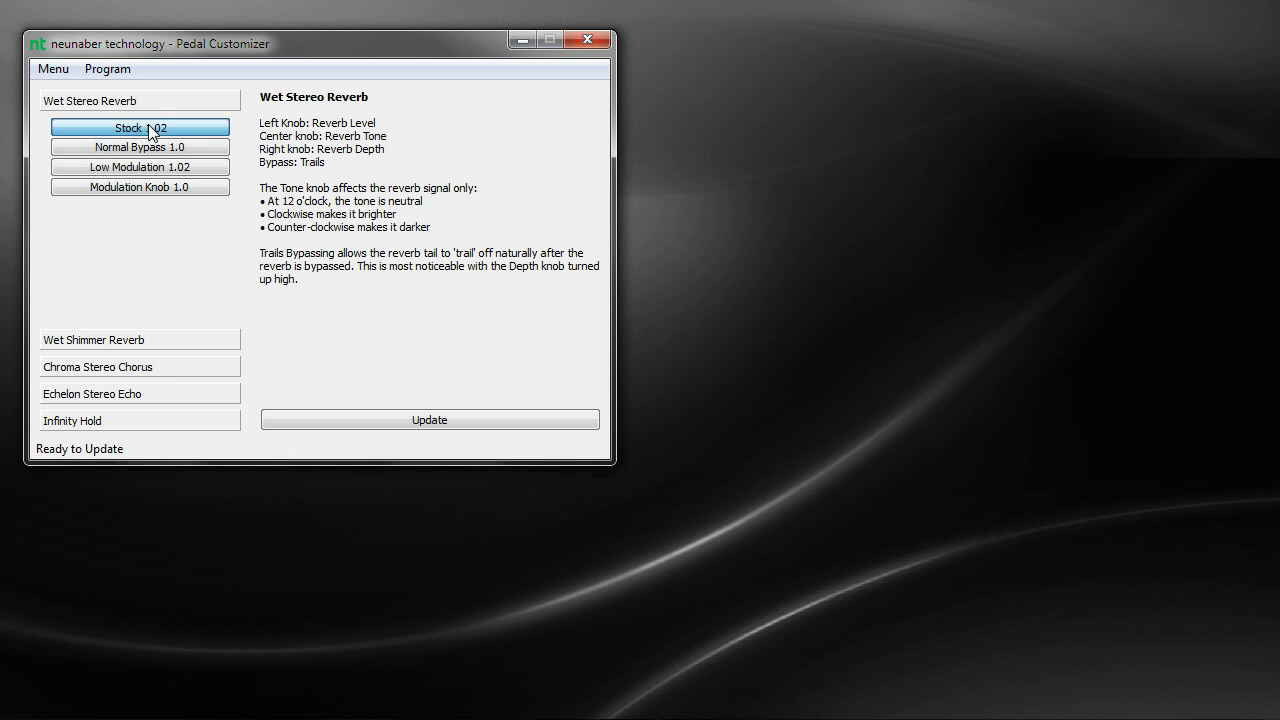
# Update the pedal with Modulation Knob 1.0, then select Stock 1.02 as the next program.
pyautogui.click(146, 186)
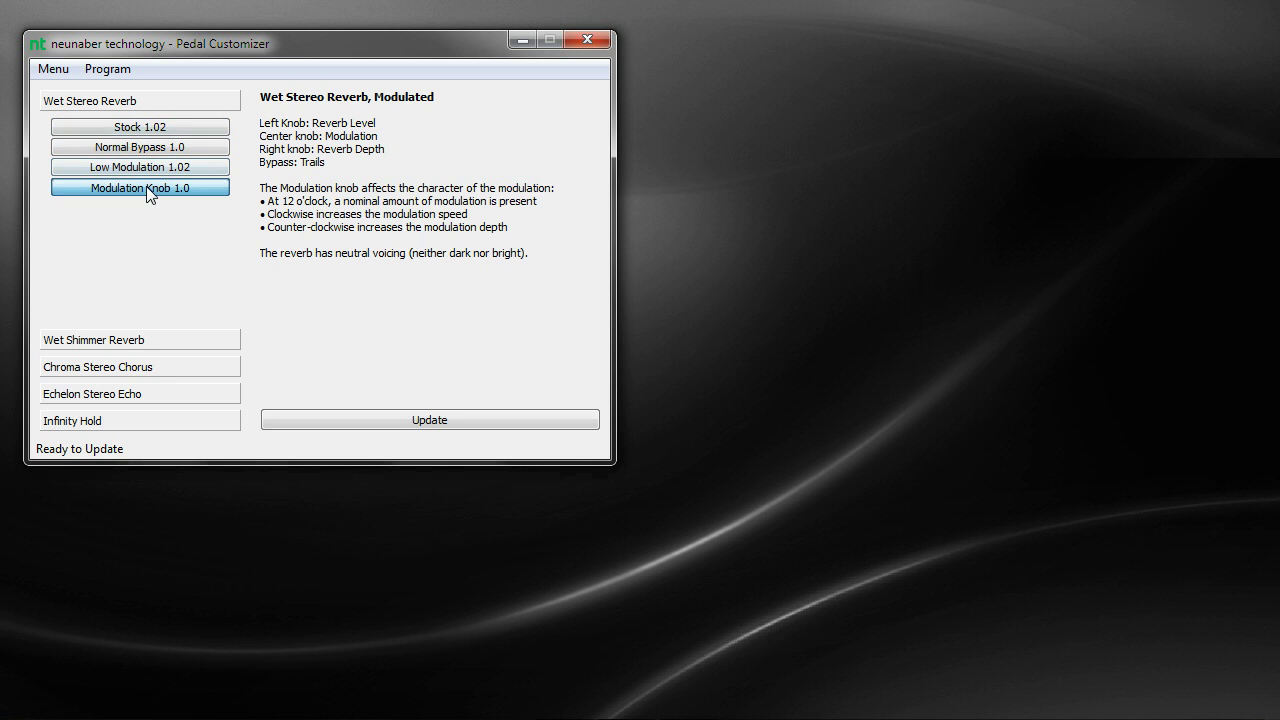
pyautogui.click(393, 419)
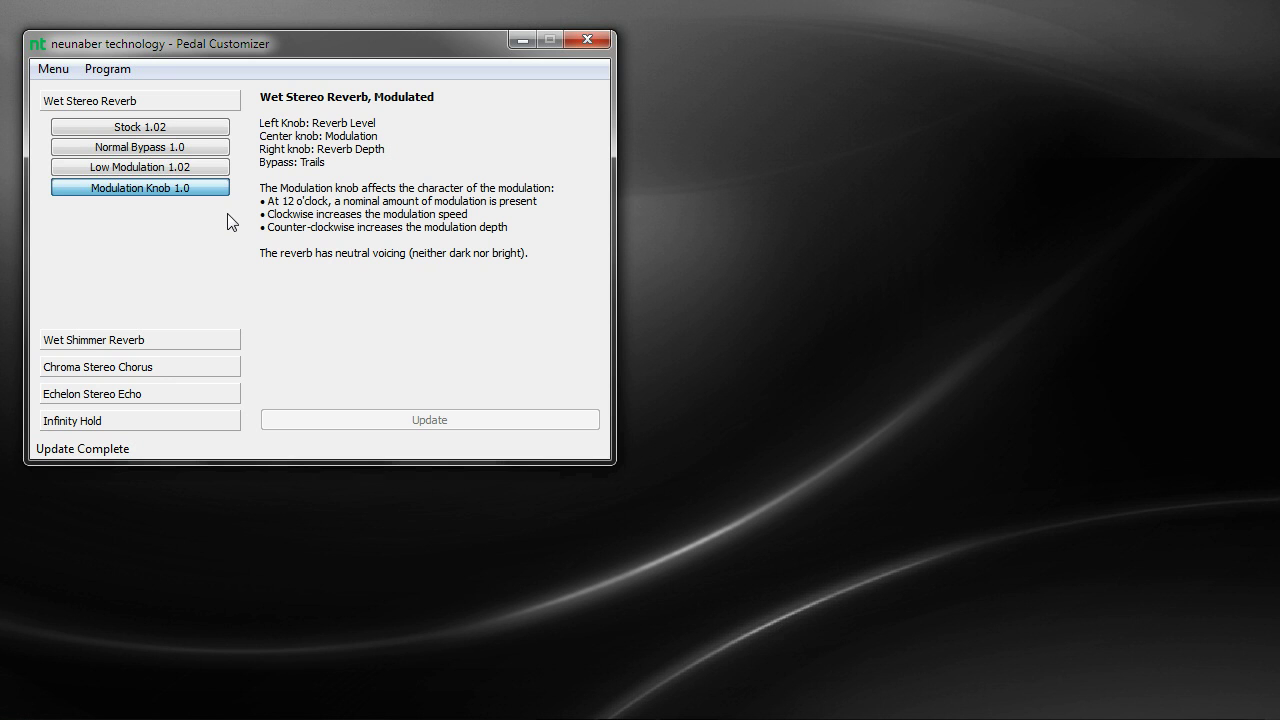
pyautogui.click(140, 133)
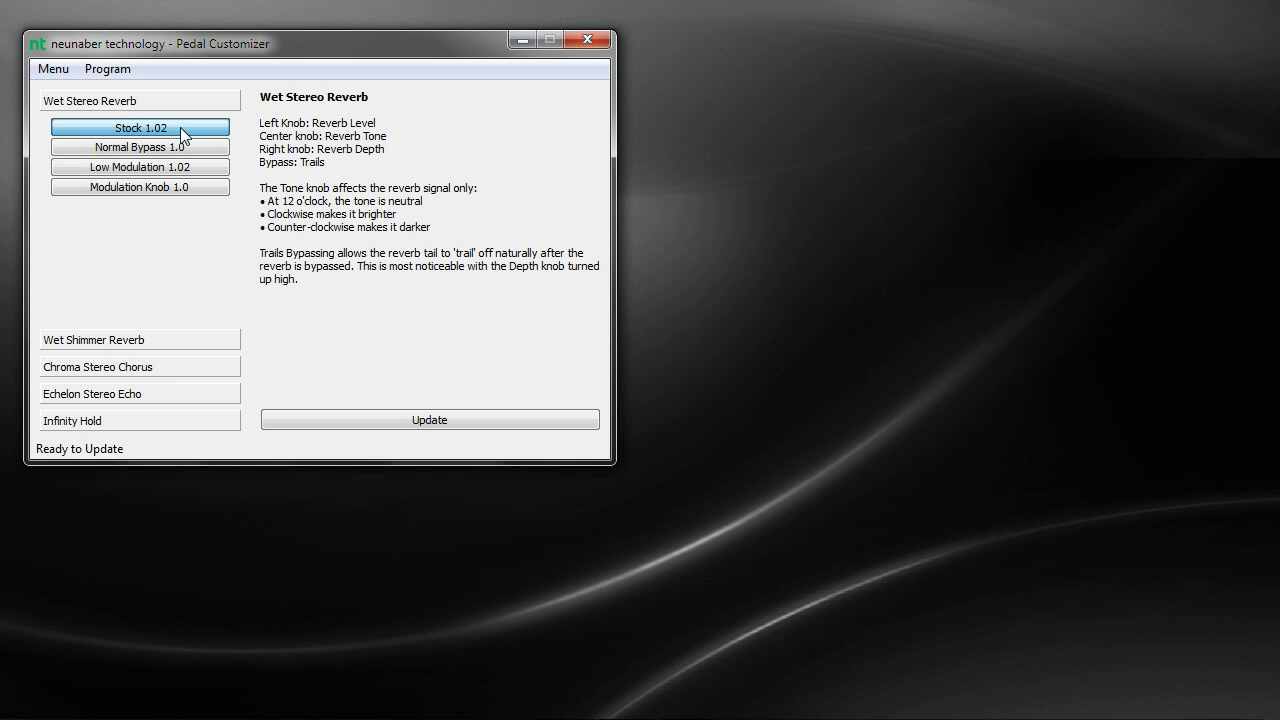
# Write Stock 1.02 to the pedal and wait until the status reads Update Complete.
pyautogui.click(416, 428)
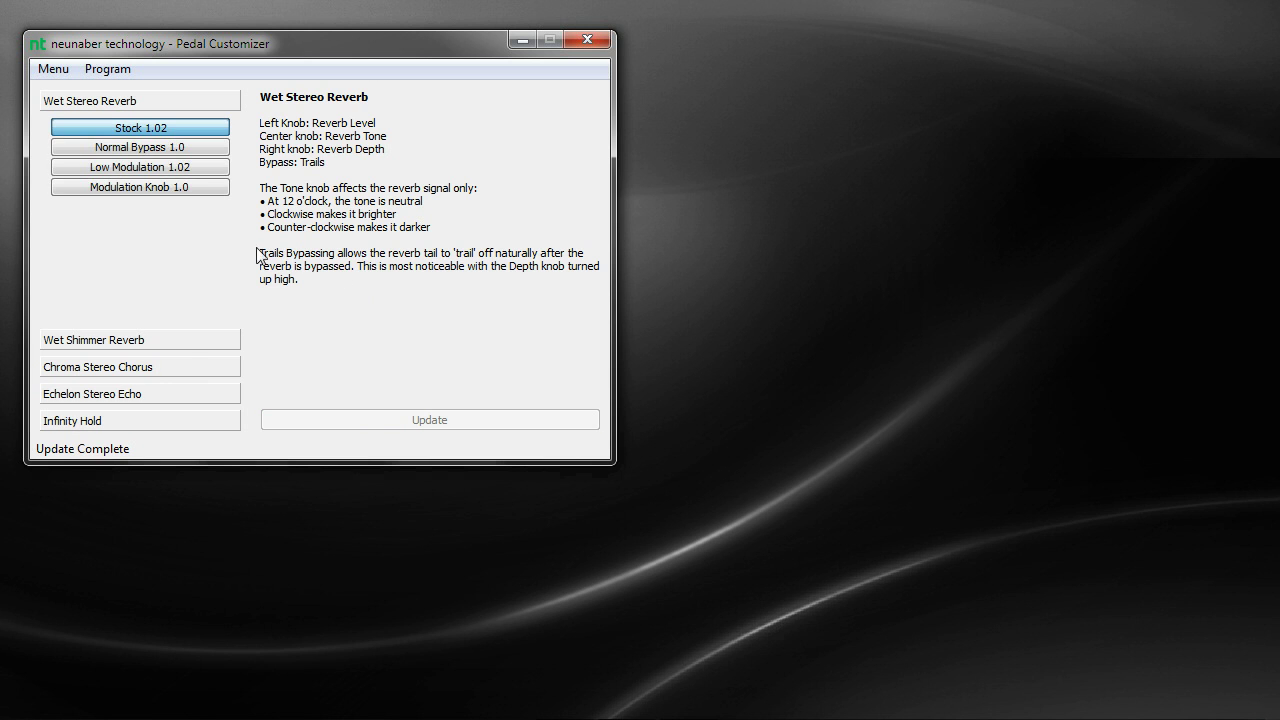
pyautogui.click(177, 343)
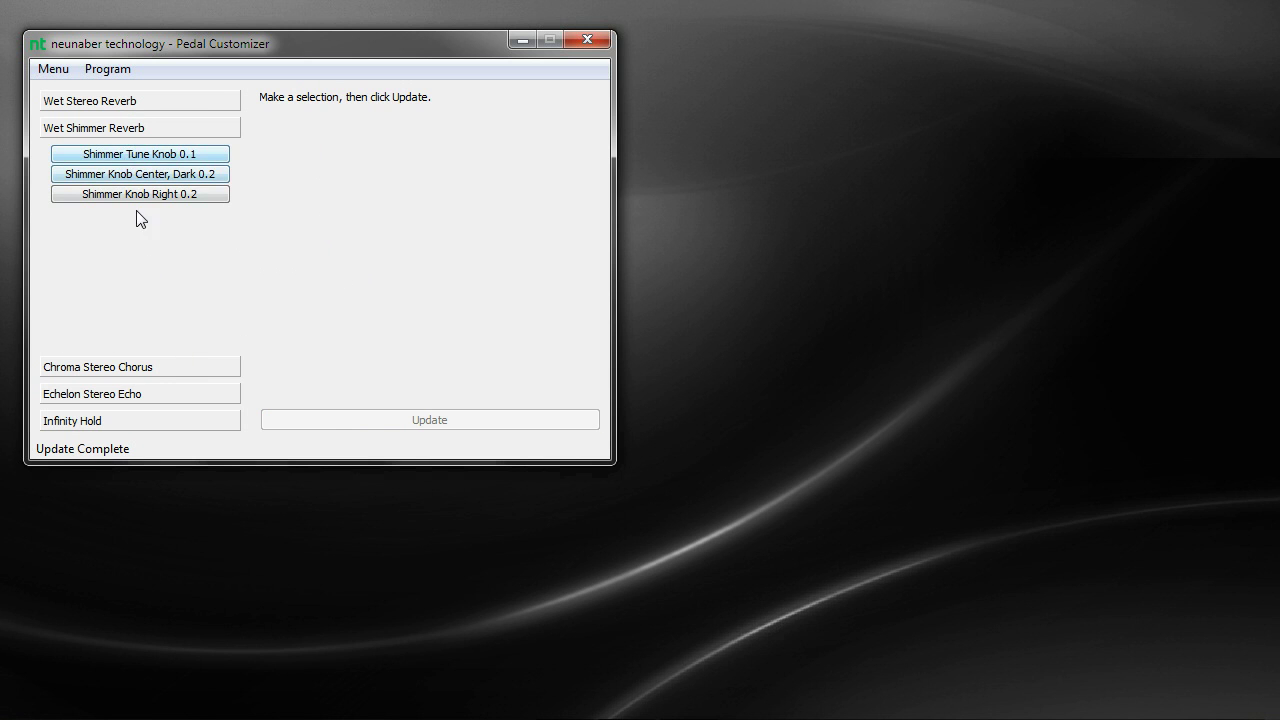
pyautogui.click(148, 370)
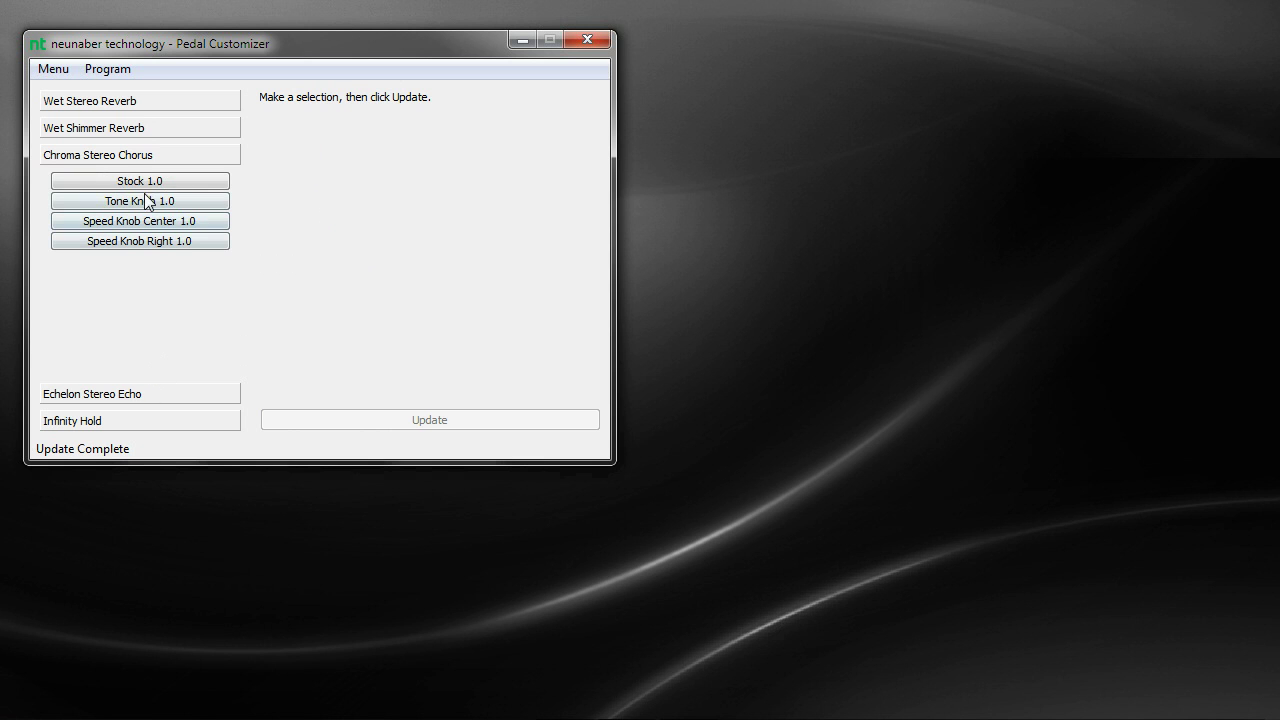
pyautogui.click(128, 395)
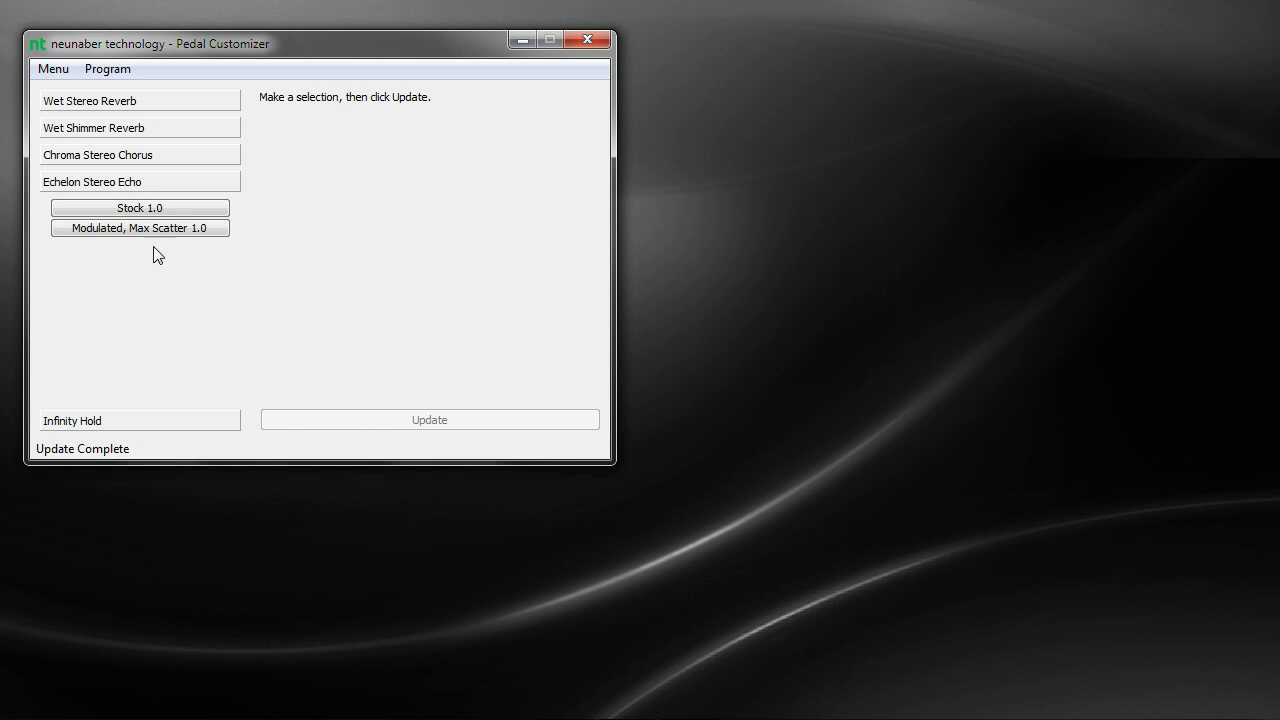
pyautogui.click(157, 421)
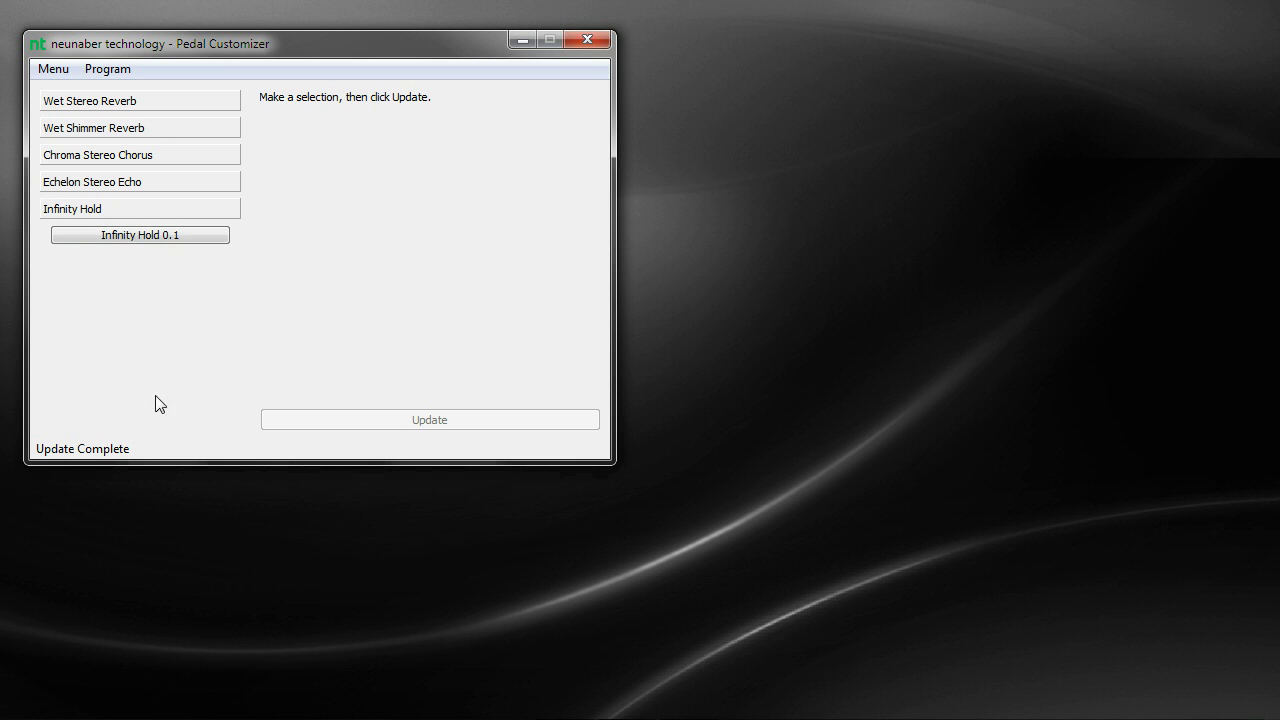
pyautogui.click(144, 101)
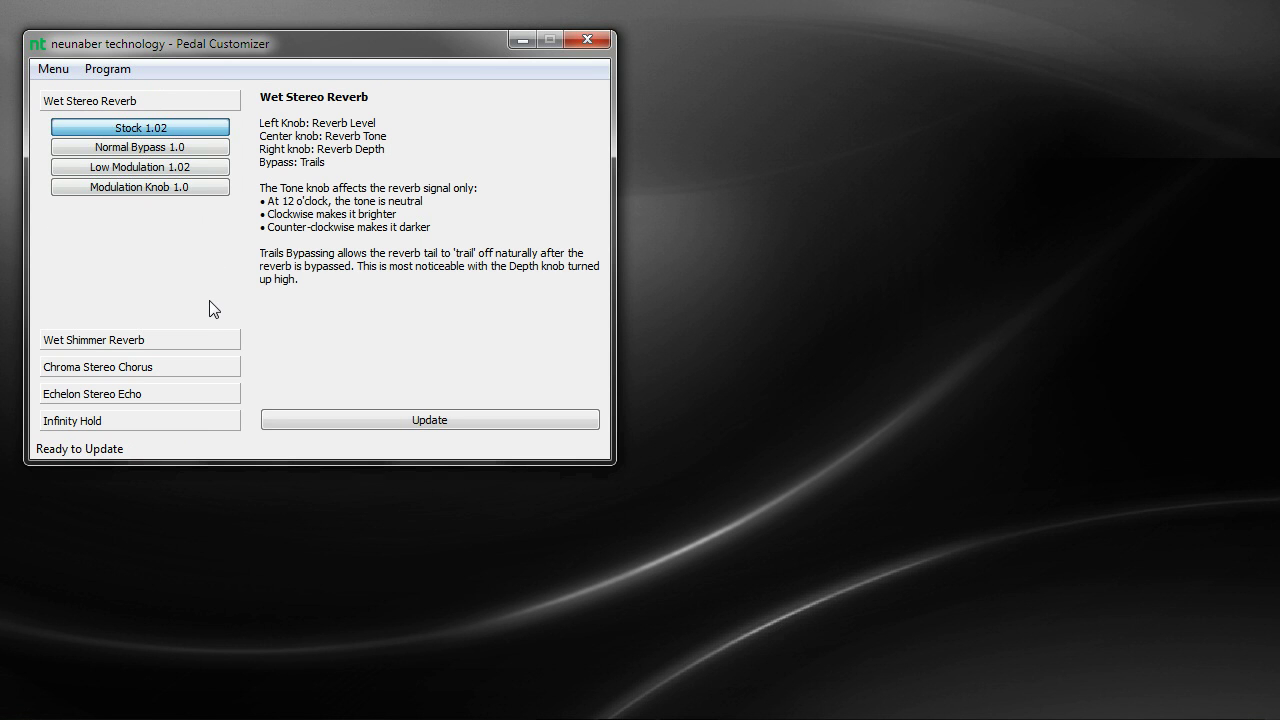